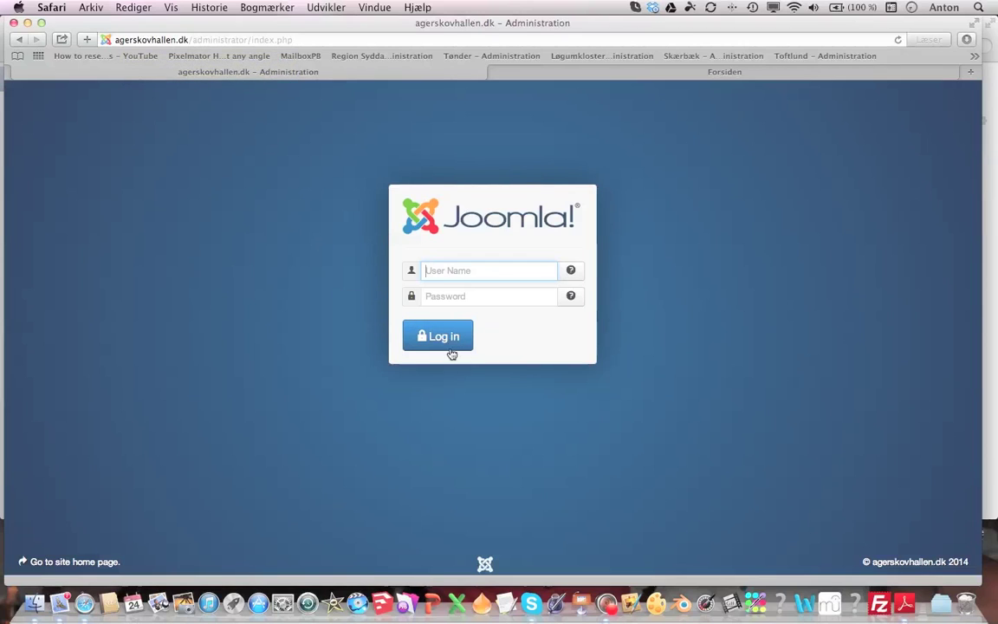
Step: Log in to the Joomla administration of agerskovhallen.dk with the user name and the account password
left_click(443, 270)
type("as")
left_click(449, 295)
type("***")
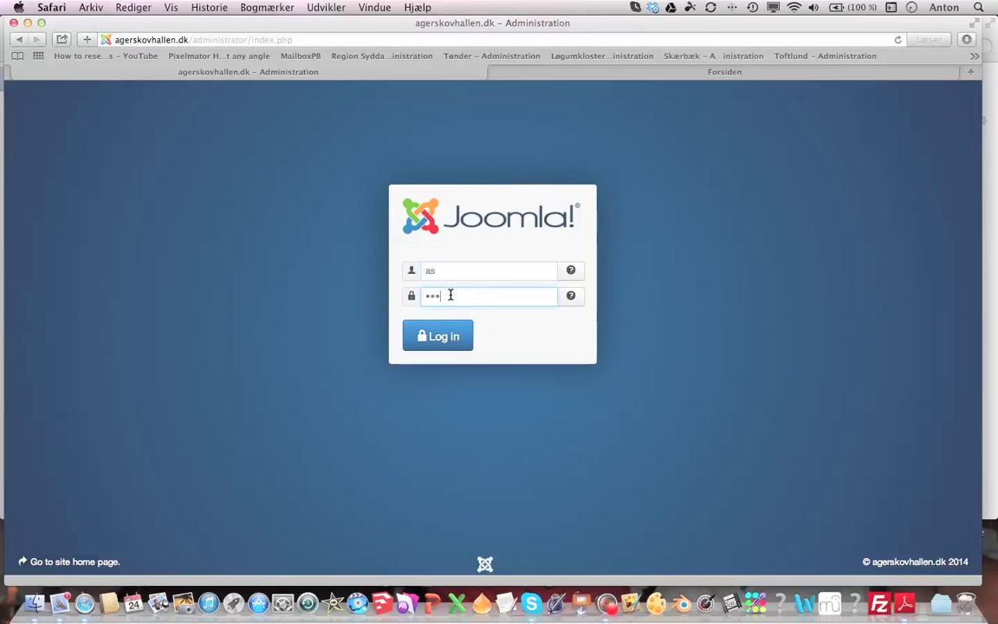
type("**")
left_click(453, 340)
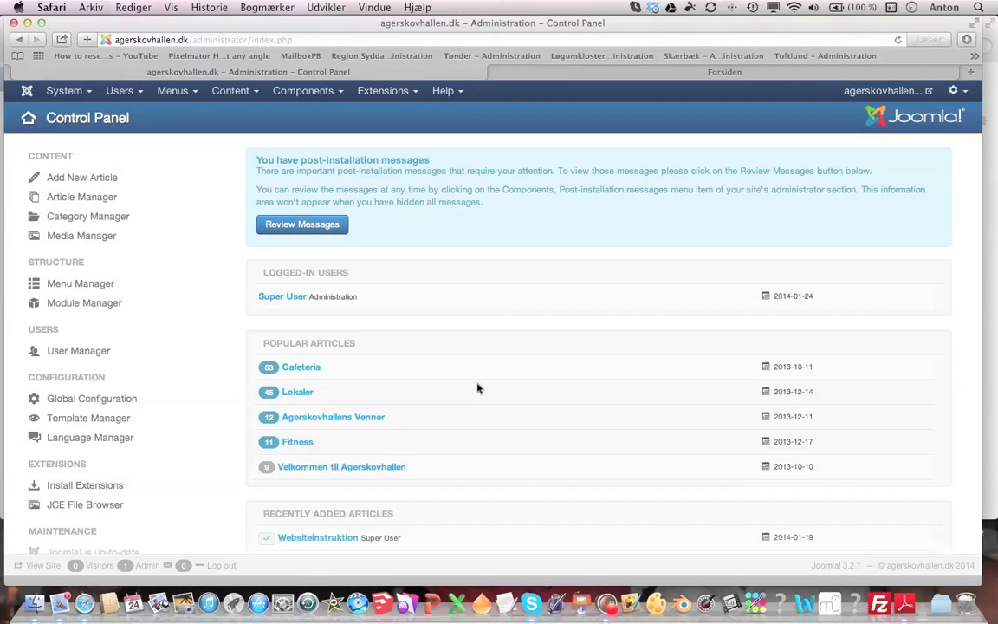
Step: Go from the control panel to the Article Manager and look through the list of existing articles
left_click(71, 93)
left_click(64, 114)
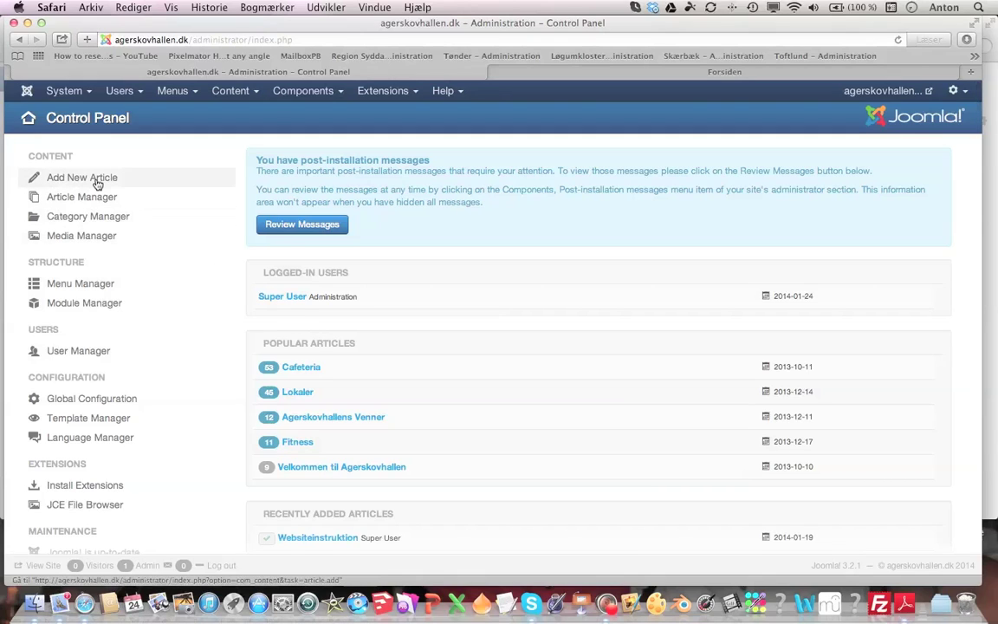
left_click(231, 92)
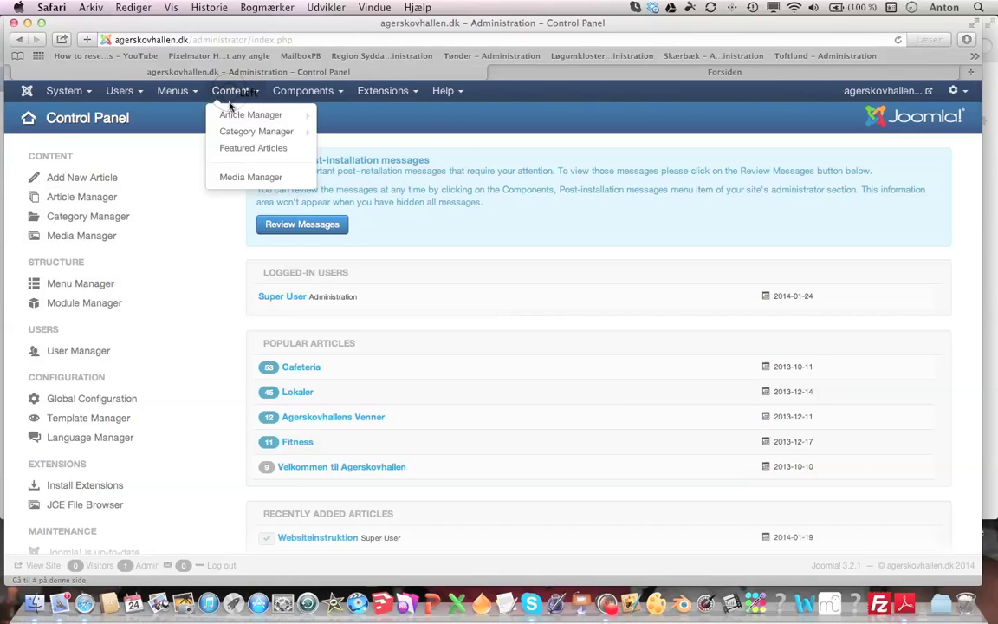
mouse_move(232, 119)
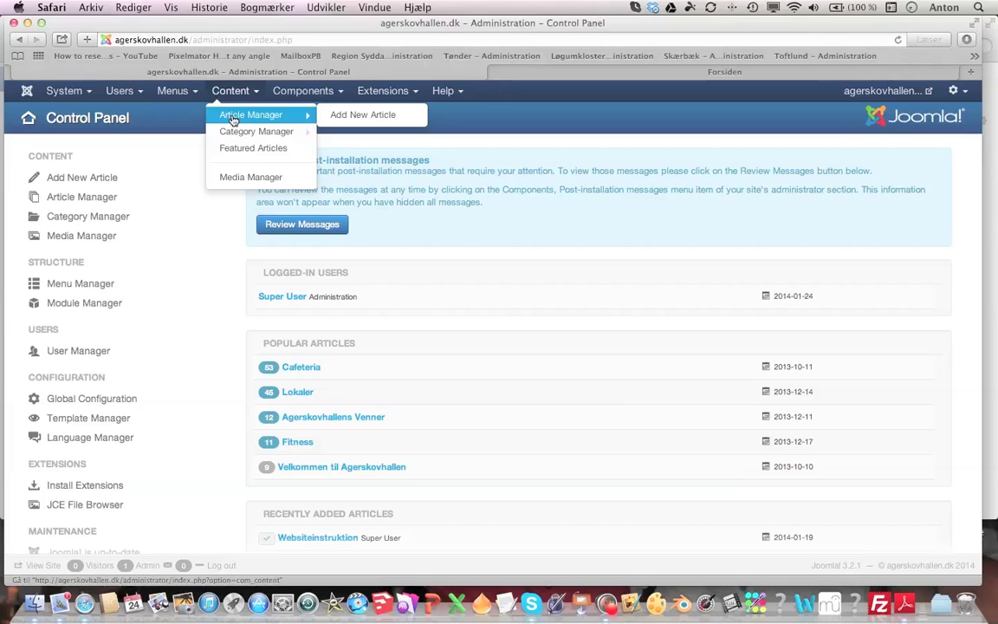
left_click(233, 119)
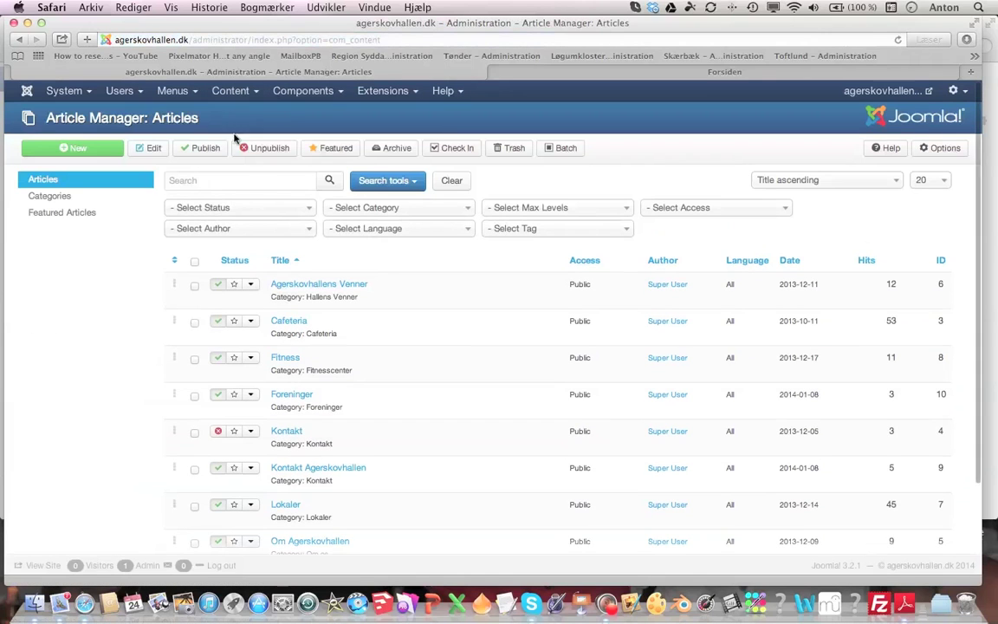
scroll(404, 408, "down", 5)
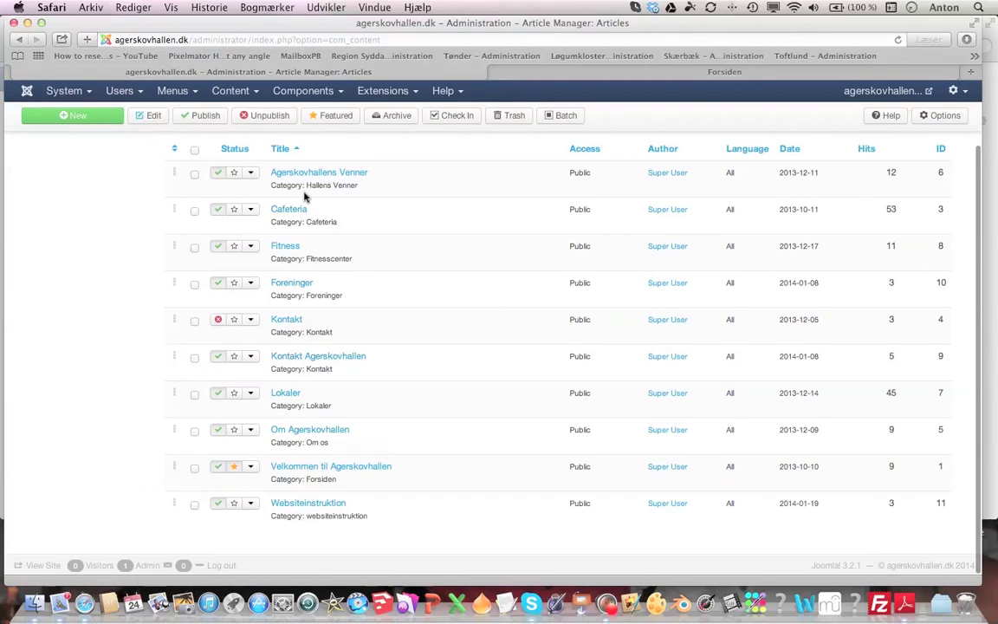
scroll(304, 197, "up", 5)
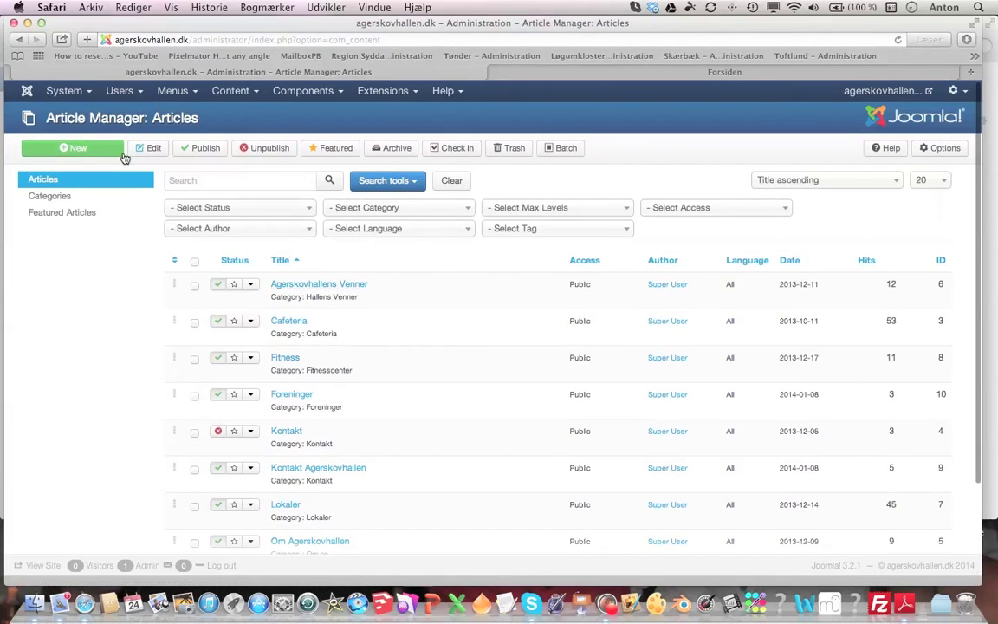
Step: Start a new article and give it the title "Ny artikel"
left_click(58, 151)
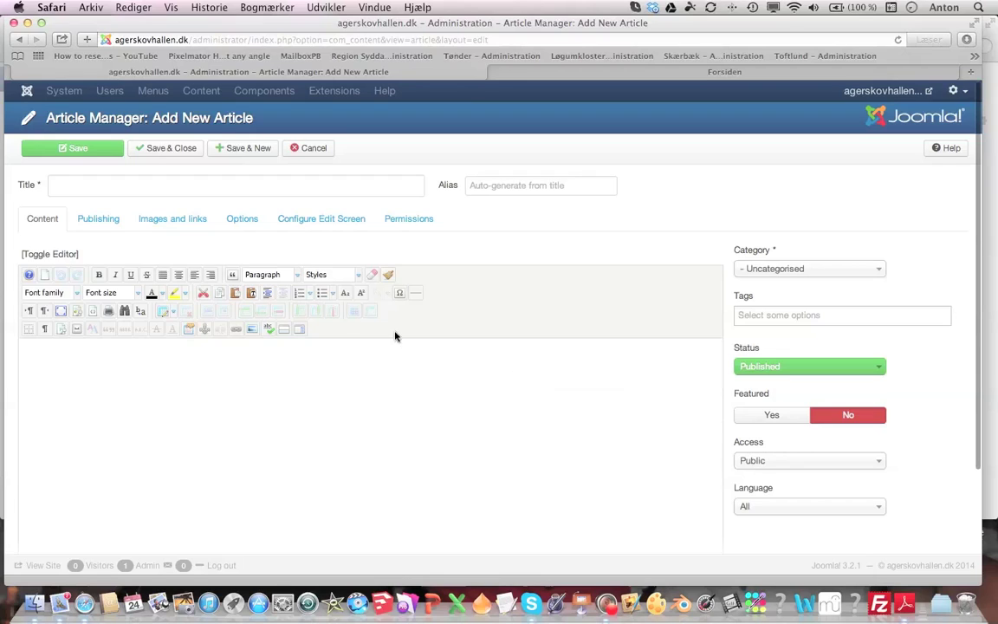
left_click(189, 189)
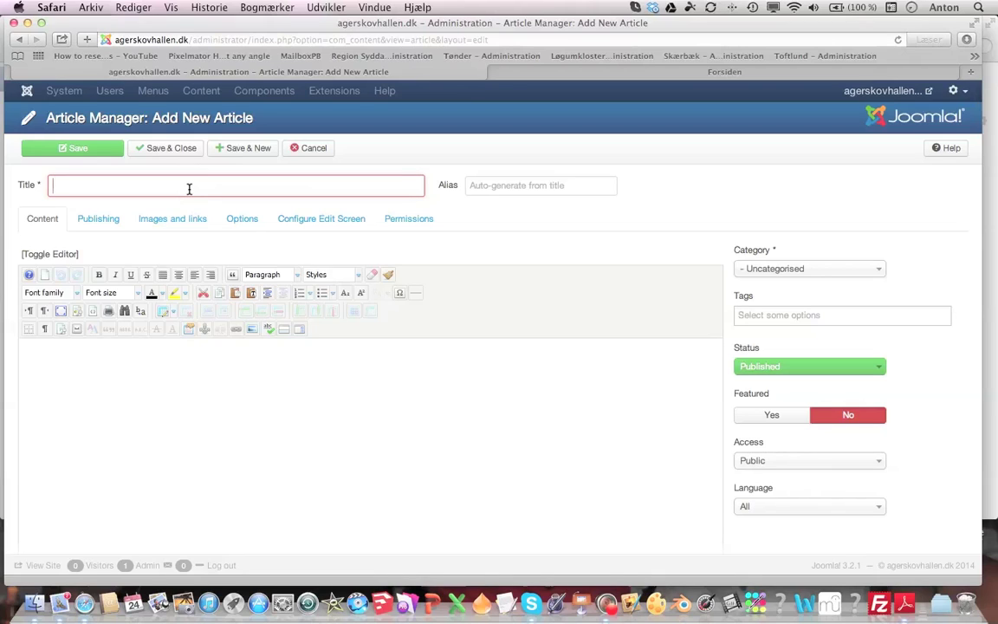
type("Ny artikel")
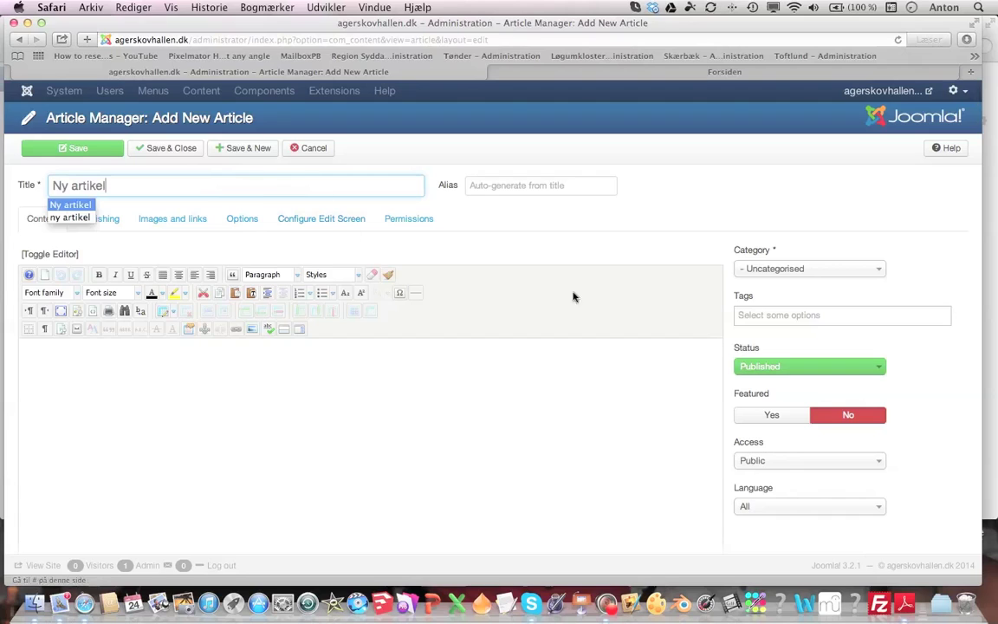
left_click(644, 222)
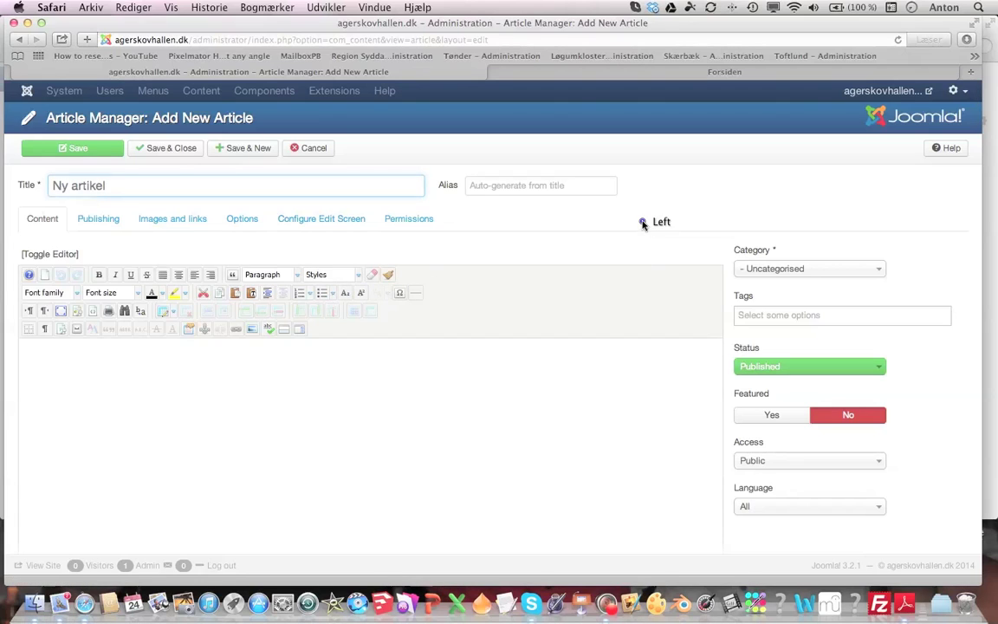
Step: Assign the new article to the Forsiden category and set it as featured
left_click(791, 271)
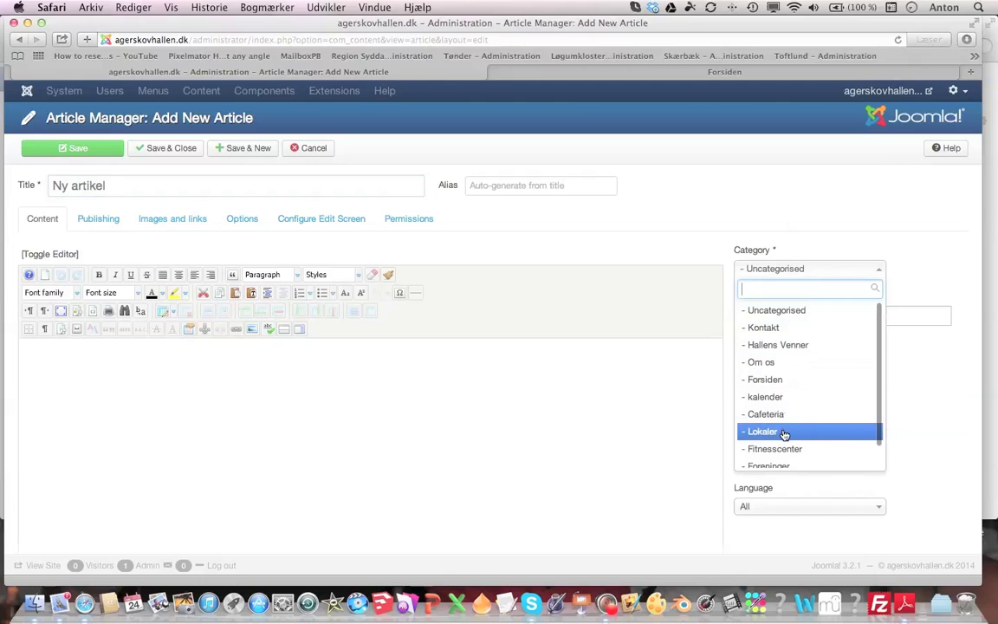
scroll(784, 438, "down", 1)
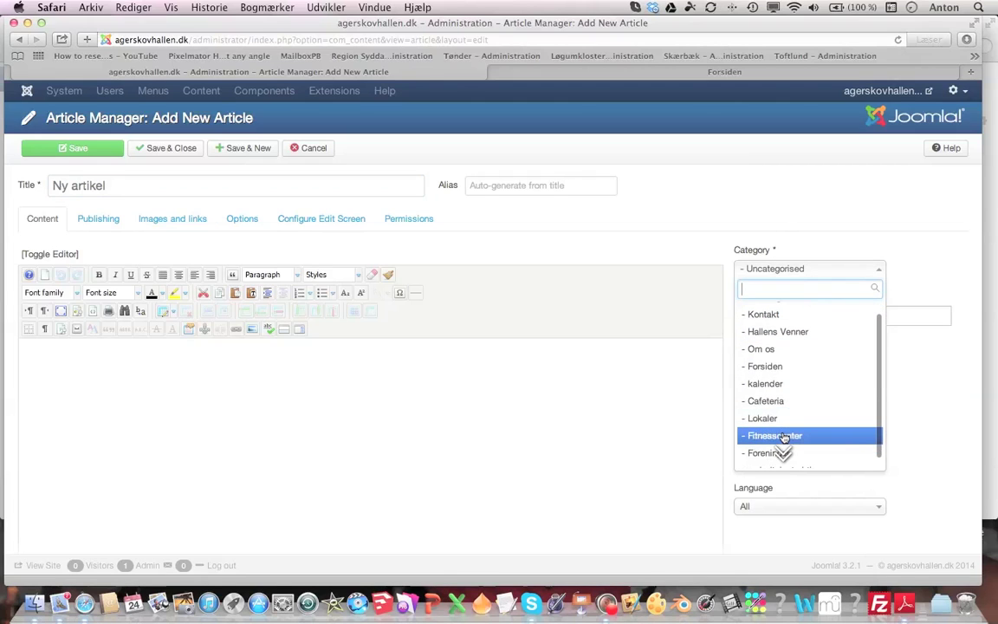
left_click(774, 366)
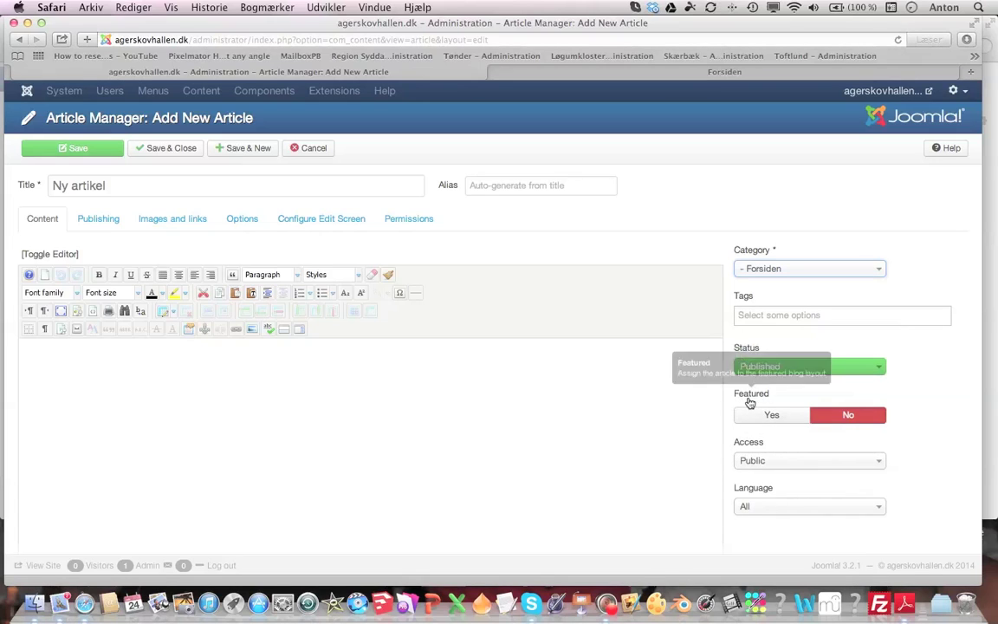
left_click(784, 419)
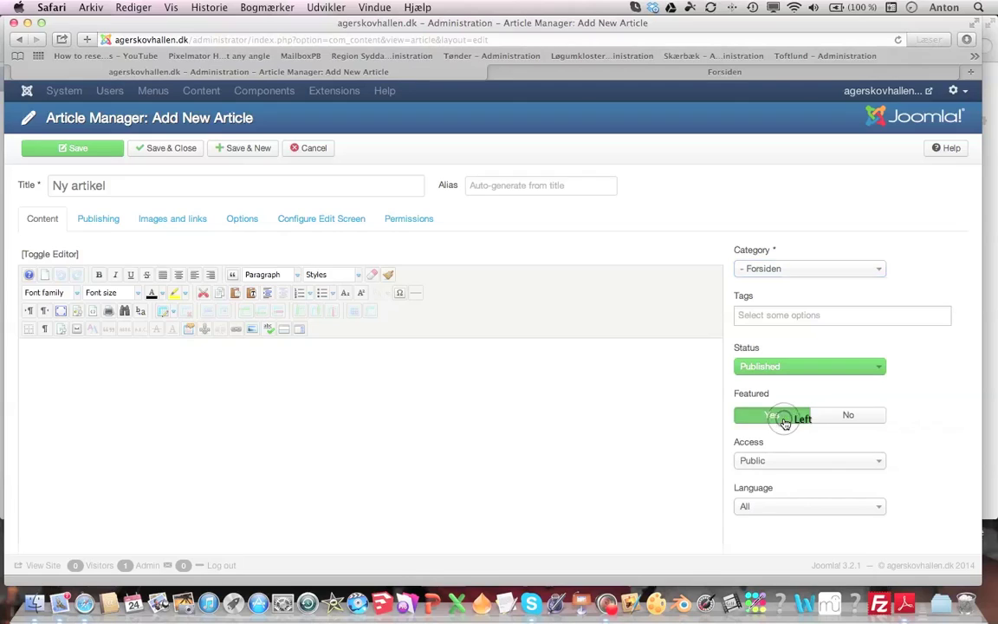
left_click(793, 464)
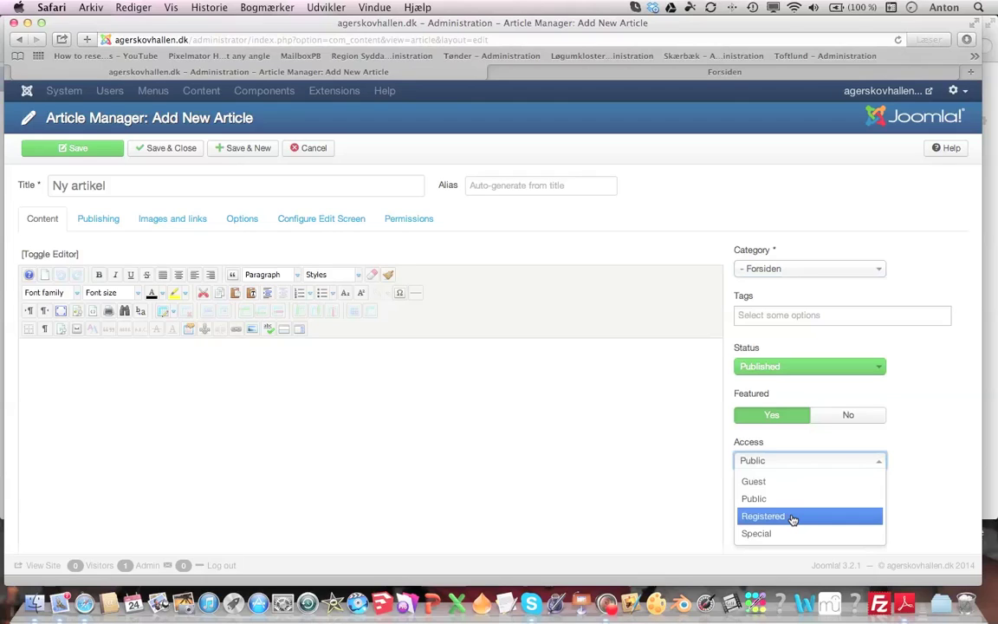
left_click(780, 462)
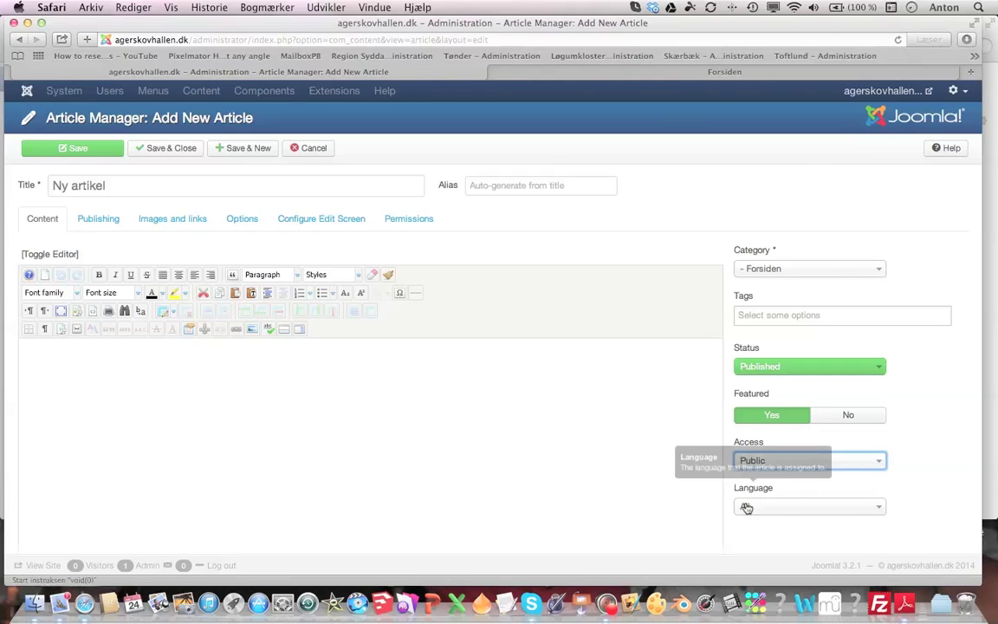
Step: Write "Her skrives teksten på din nye artikel." as the body text of the article
left_click(193, 382)
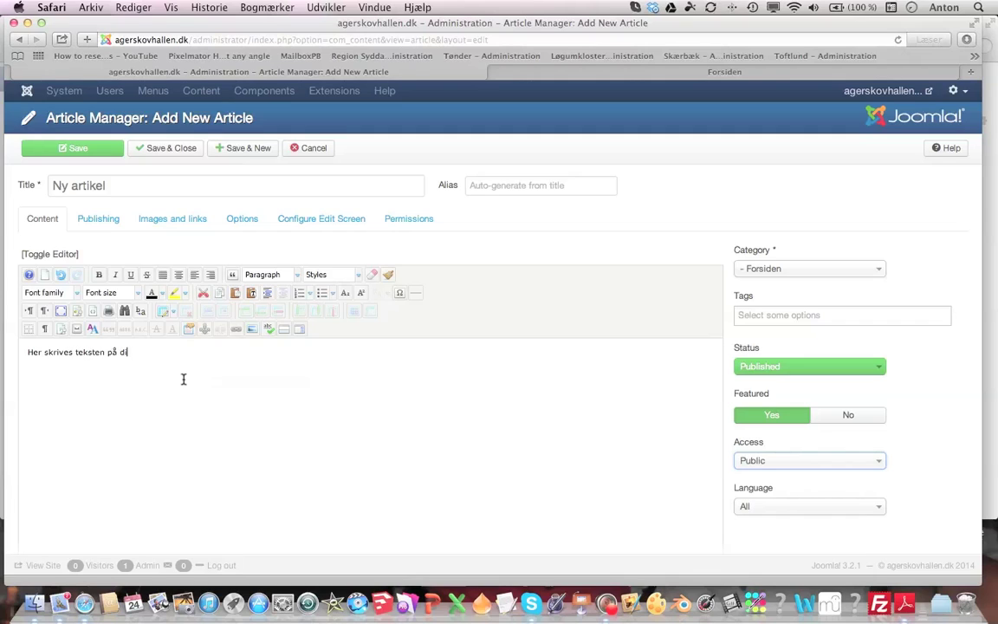
type("n nye artikel.")
left_click_drag(194, 355, 16, 380)
key("super+c")
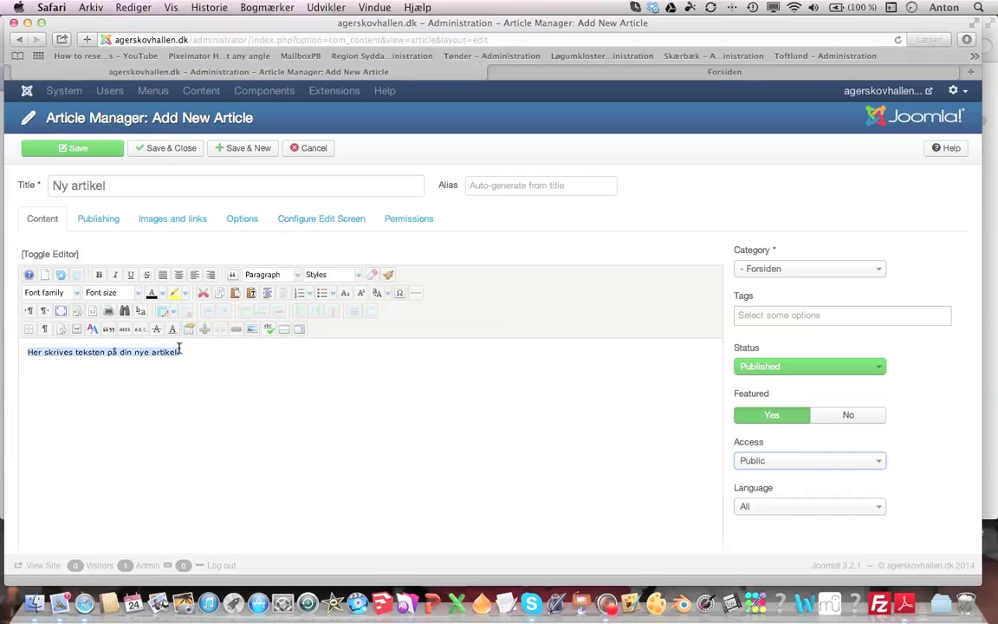
left_click(210, 351)
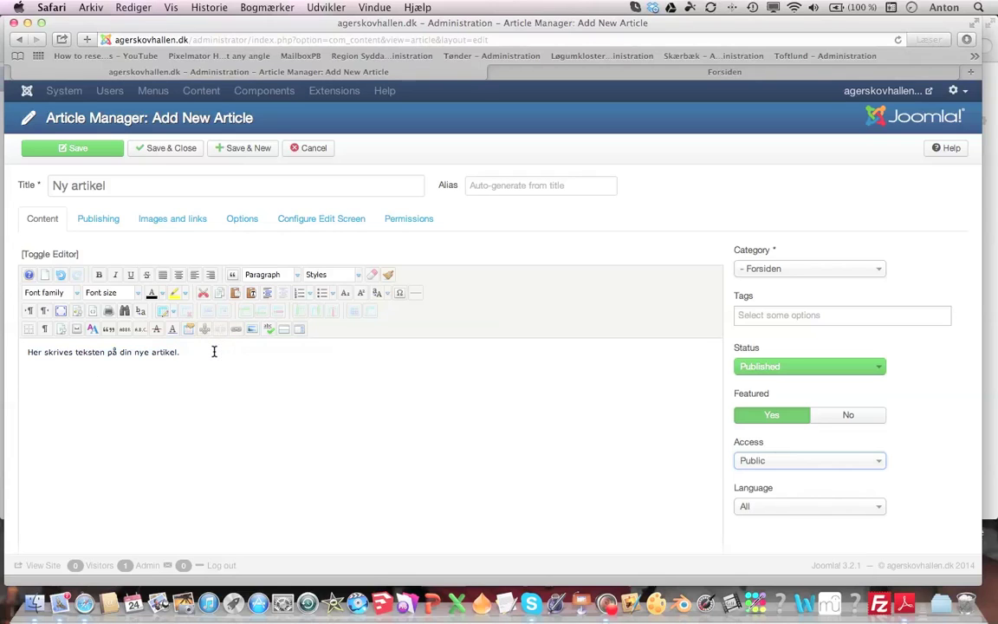
key("super+v")
key("super+v")
key("super+v")
key("super+v")
key("super+v")
key("super+v")
key("super+v")
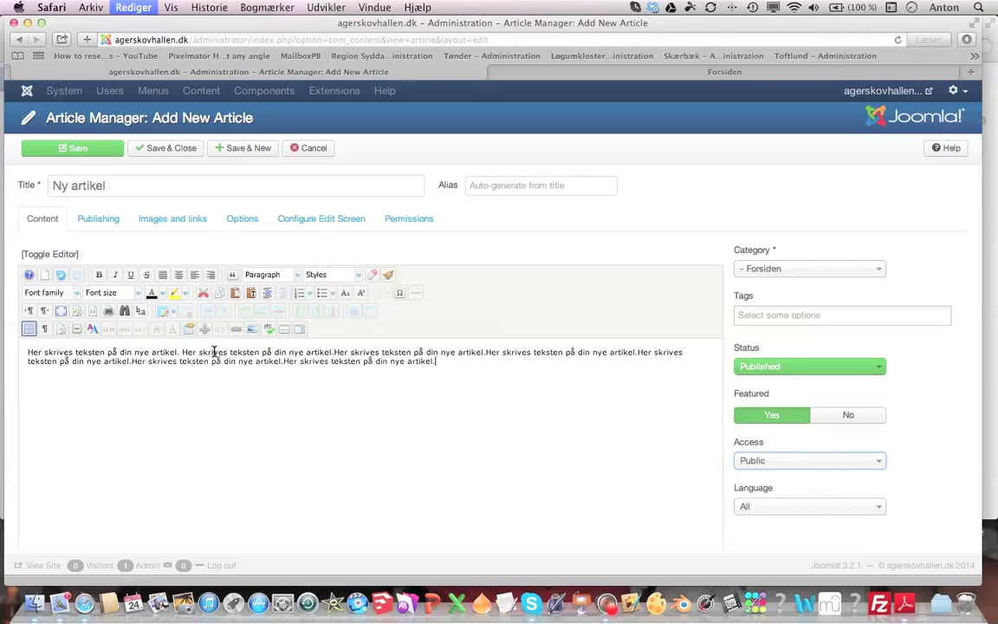
key("super+v")
key("super+v")
key("super+v")
key("super+v")
key("super+v")
key("super+v")
key("super+v")
key("super+v")
key("super+v")
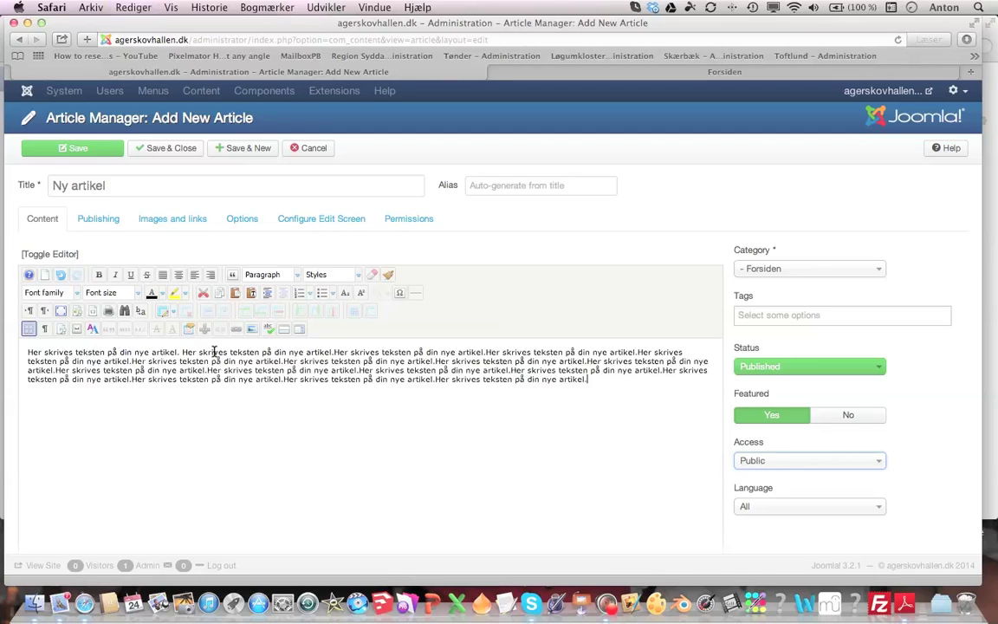
key("super+v")
key("super+v")
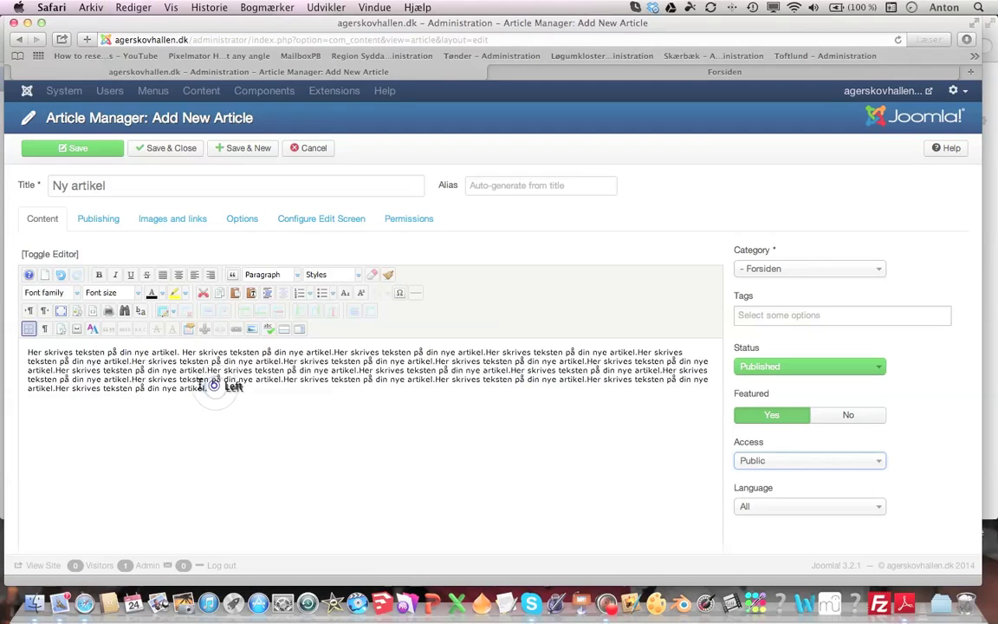
left_click(183, 351, "shift")
key("BackSpace")
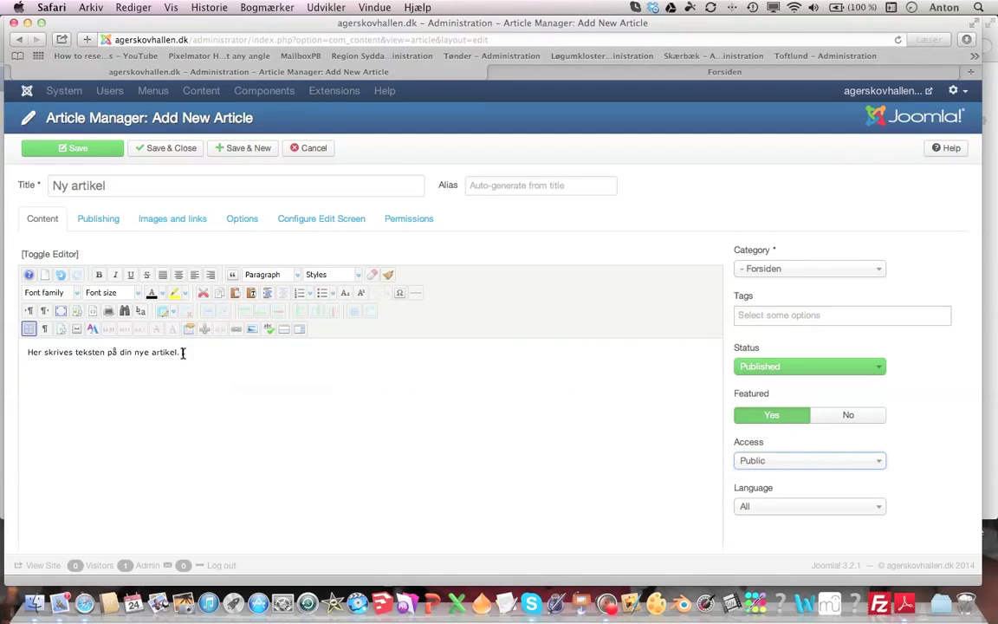
Step: Copy the body sentence and paste it repeatedly after itself to build a paragraph of about six lines
left_click_drag(223, 349, 25, 365)
key("super+c")
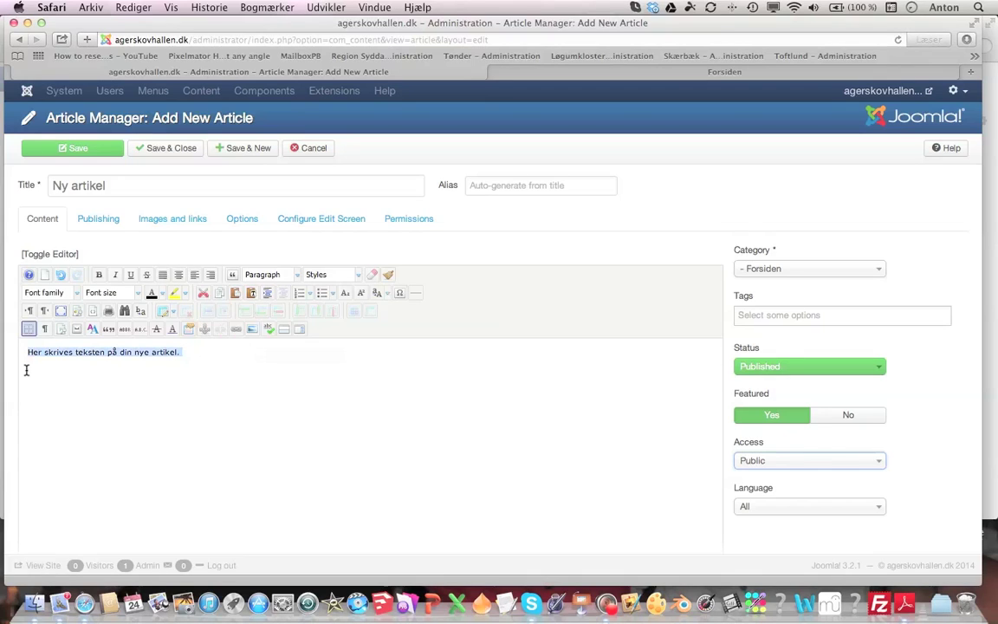
left_click(214, 350)
key("super+v")
key("super+v")
key("super+v")
key("super+v")
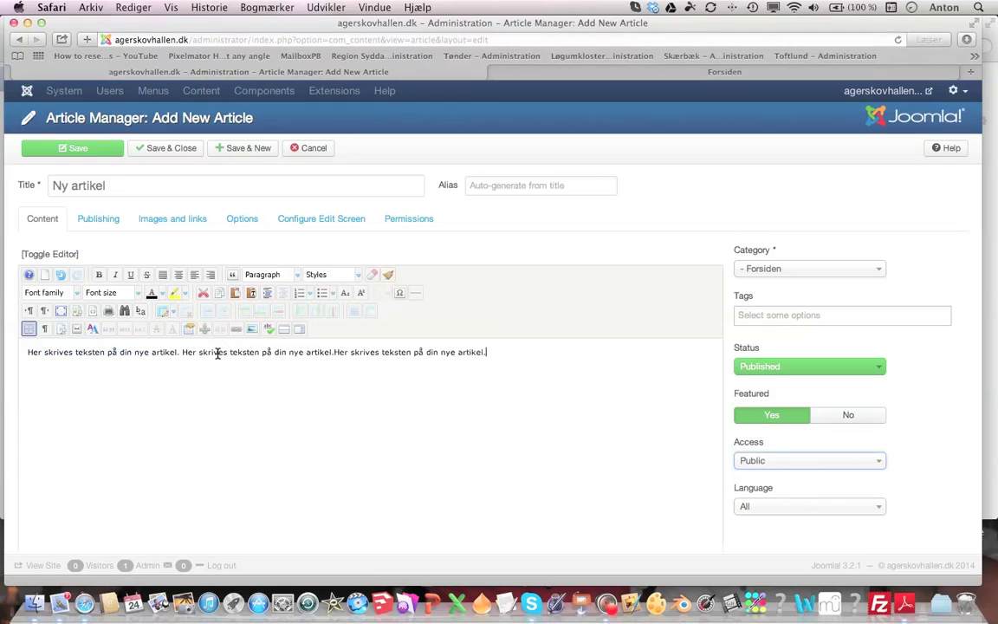
key("super+v")
key("super+v")
key("super+v")
key("super+v")
key("super+v")
key("super+v")
key("super+v")
key("super+v")
key("super+v")
key("super+v")
key("super+v")
key("super+v")
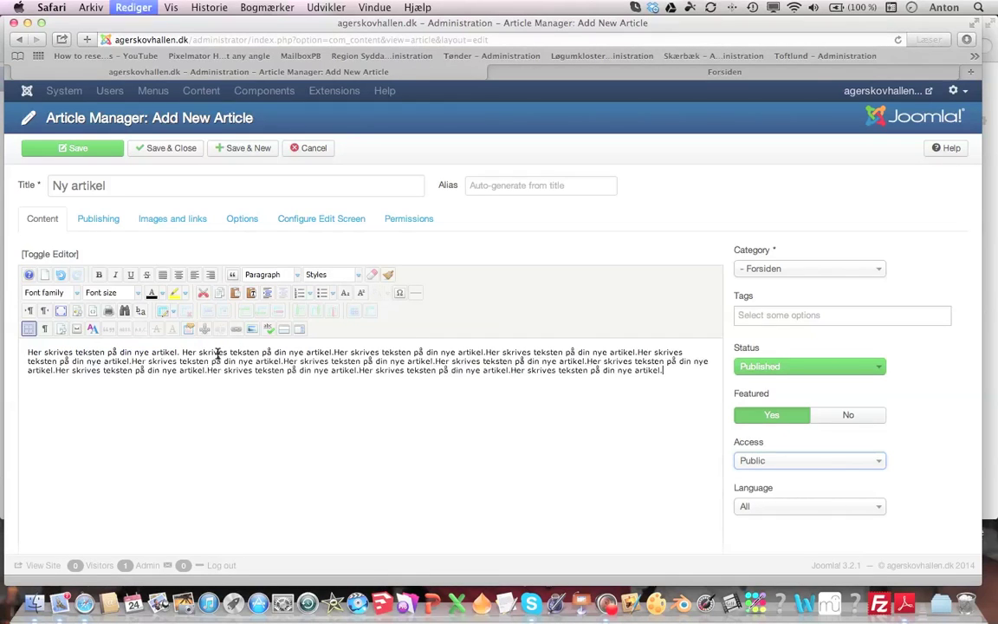
key("super+v")
key("super+v")
key("super+v")
key("super+v")
key("super+v")
key("super+v")
key("super+v")
key("super+v")
key("super+v")
key("super+v")
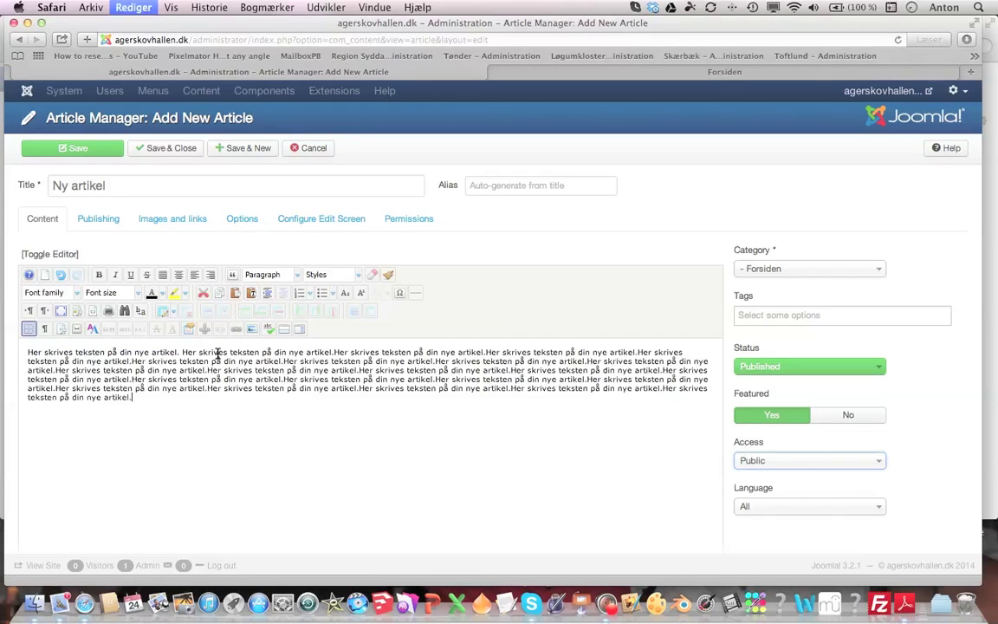
key("super+v")
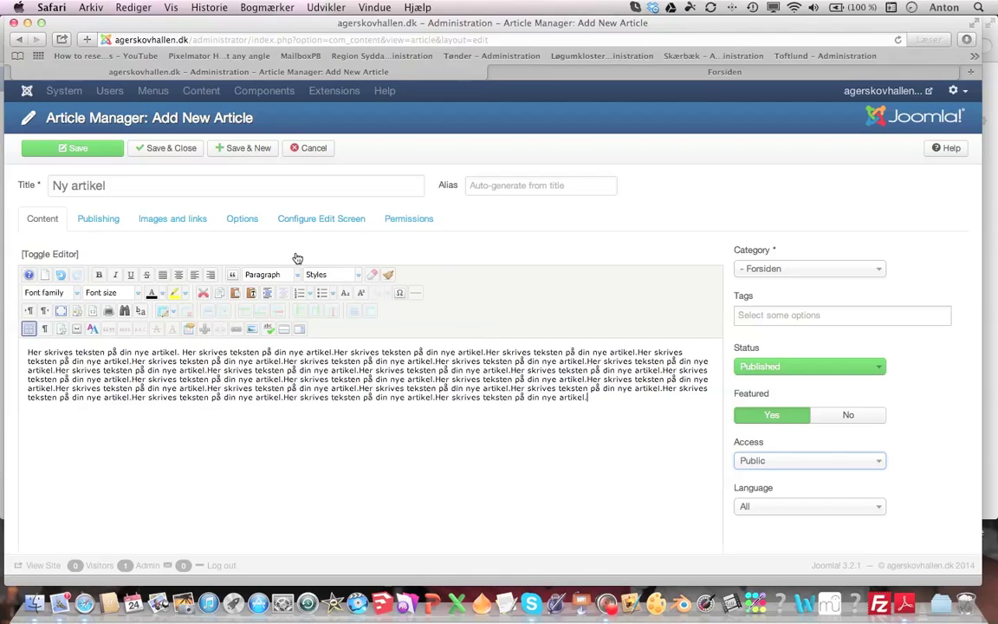
Step: Save and close the article, and check the entry "Ny artikel" in the article list
left_click(173, 148)
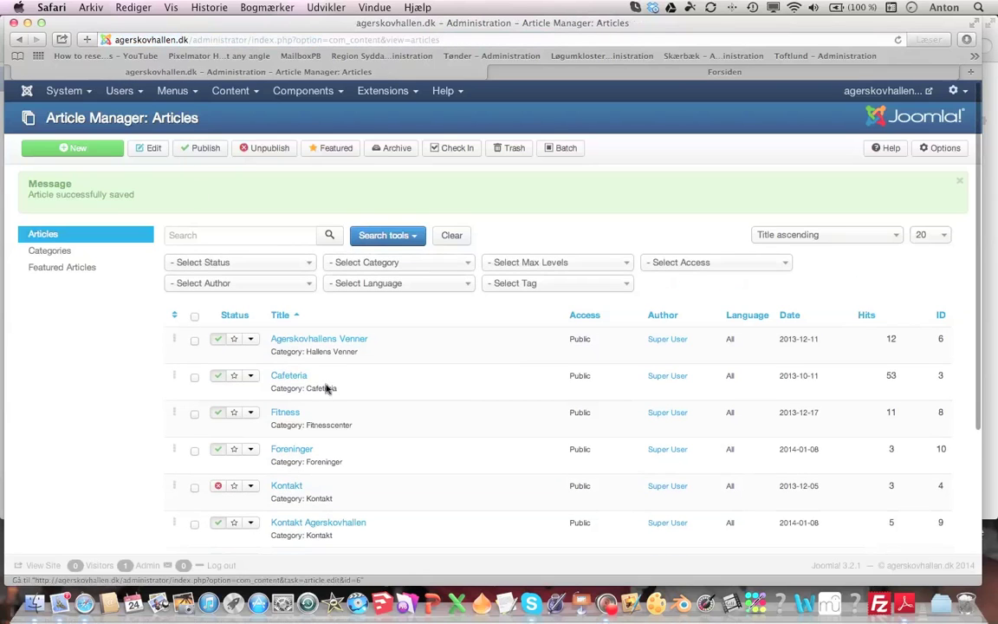
scroll(328, 388, "down", 5)
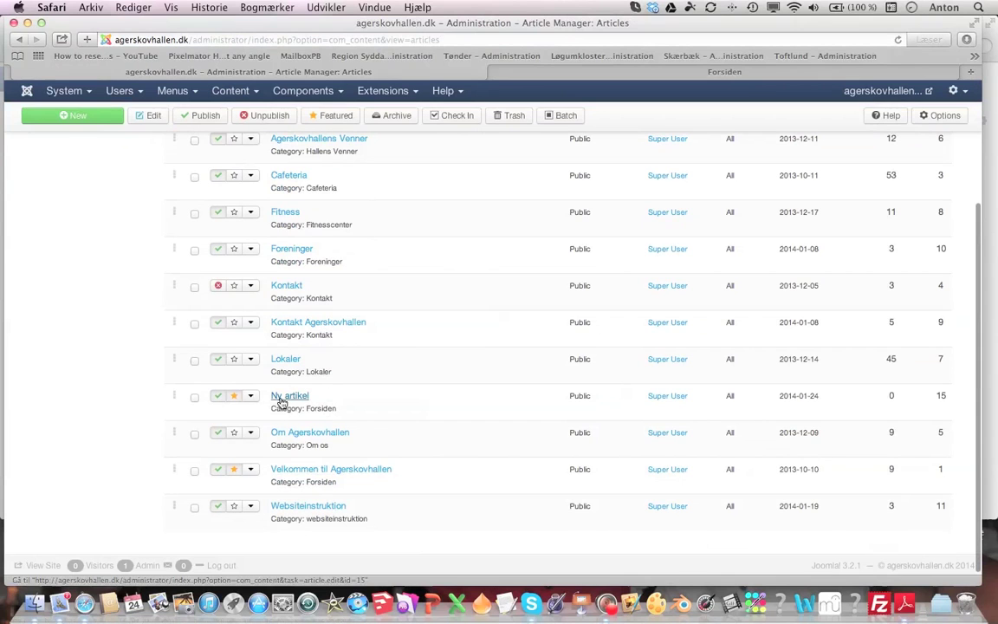
scroll(183, 406, "up", 3)
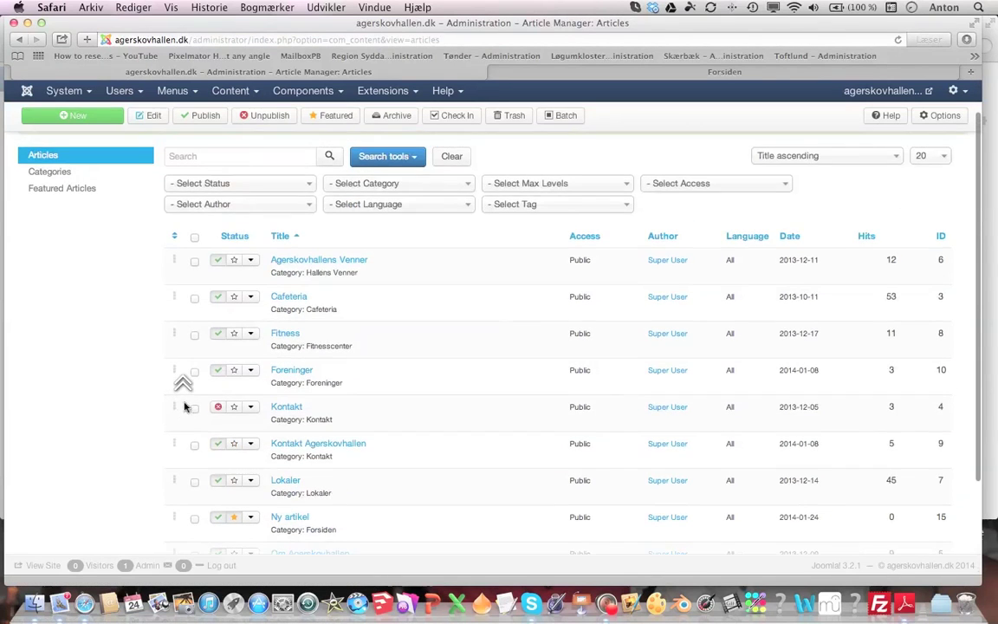
scroll(245, 464, "down", 2)
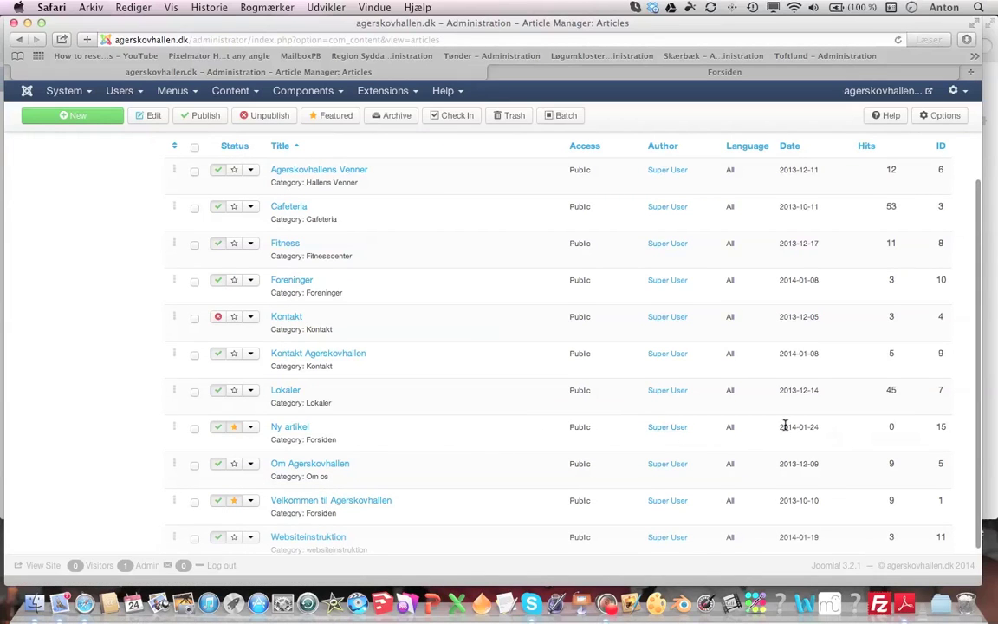
scroll(769, 435, "up", 2)
scroll(770, 435, "up", 2)
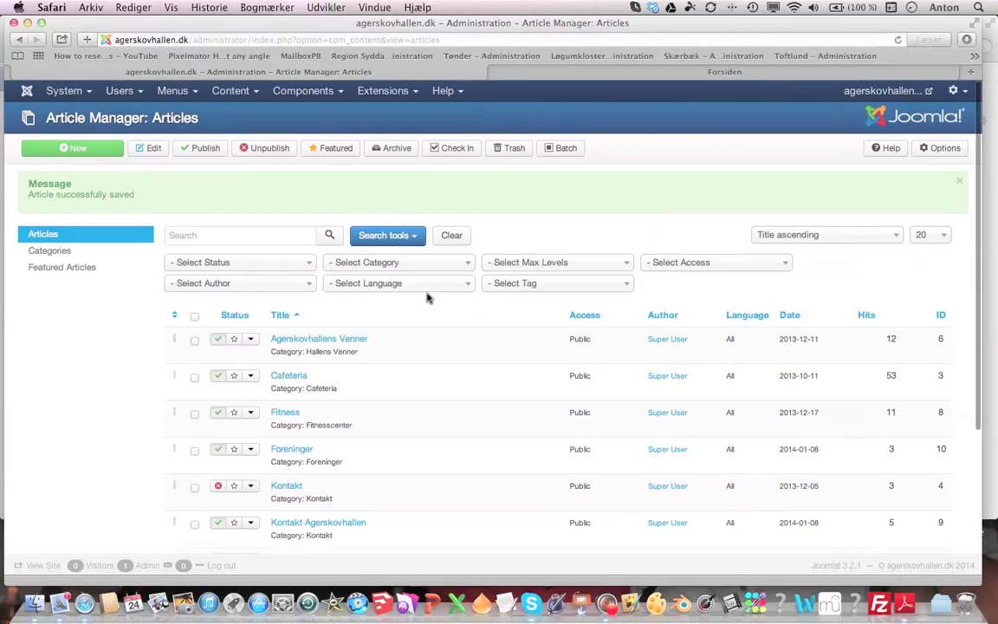
Step: Reload the public front page of agerskovhallen.dk and view how the new article is displayed
left_click(553, 72)
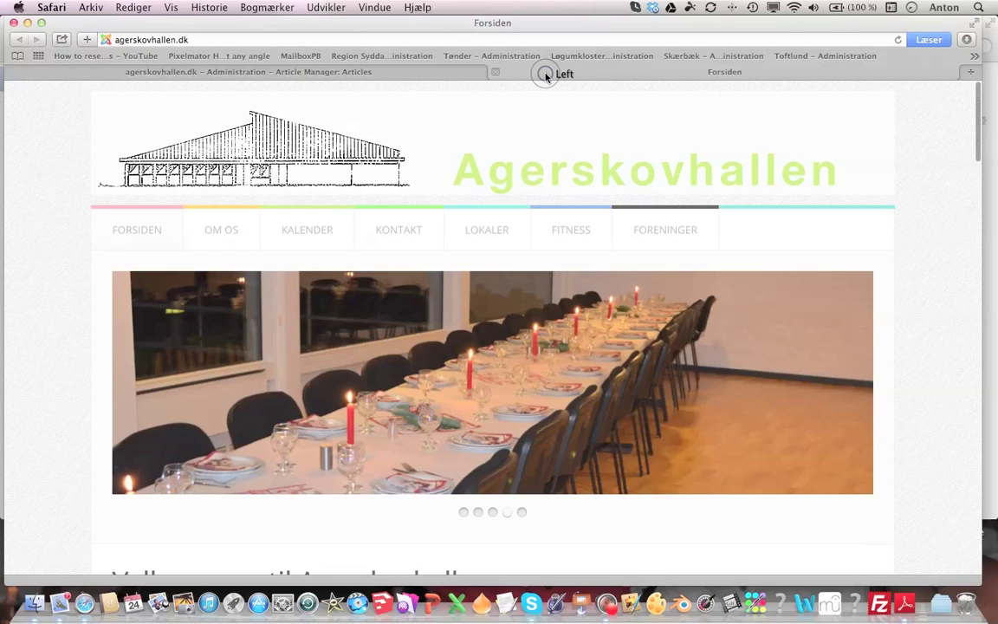
left_click(899, 39)
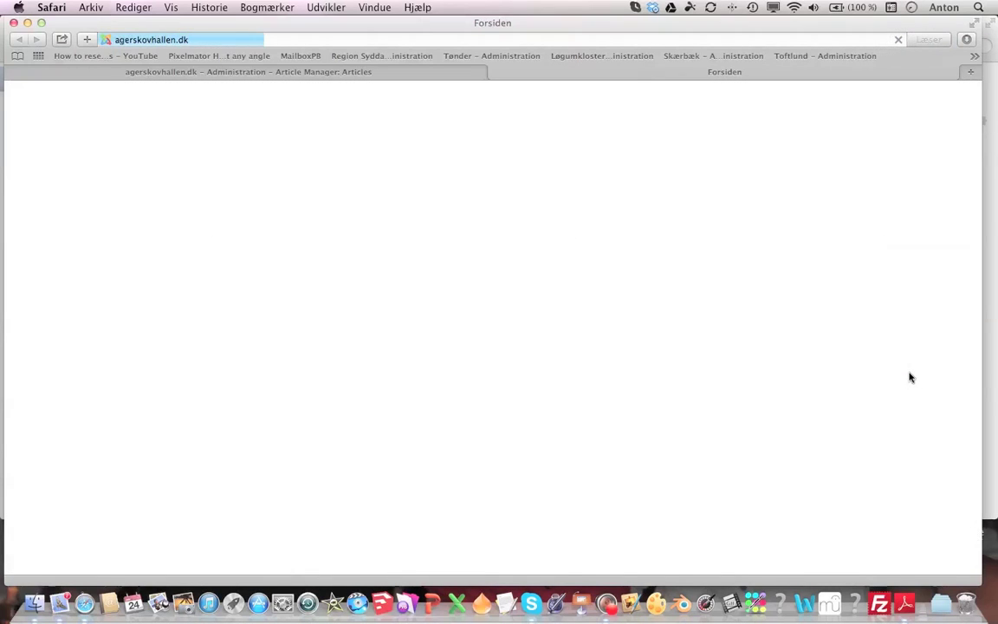
scroll(909, 378, "down", 4)
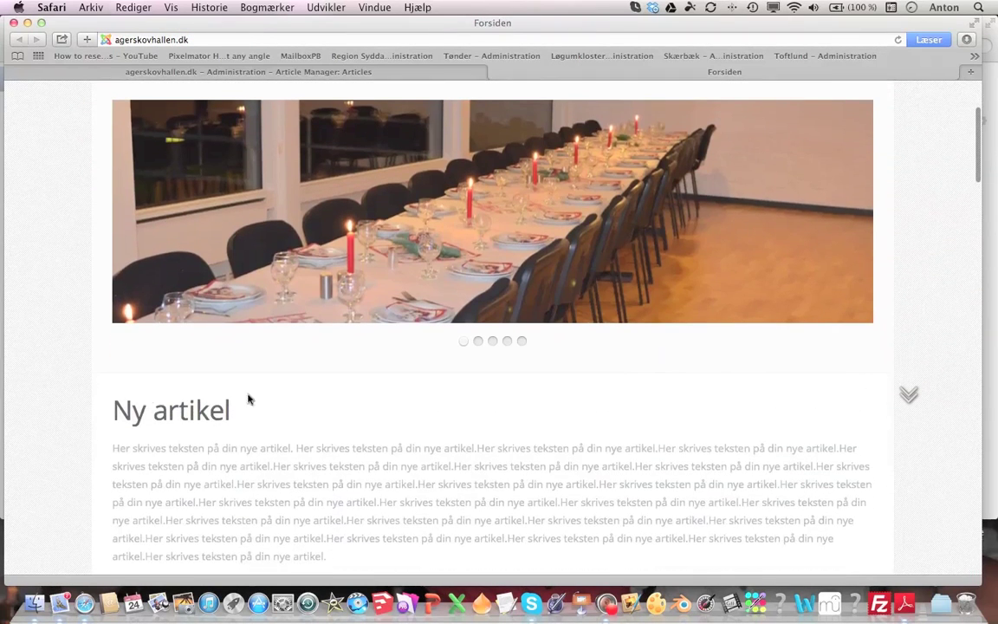
scroll(646, 249, "up", 4)
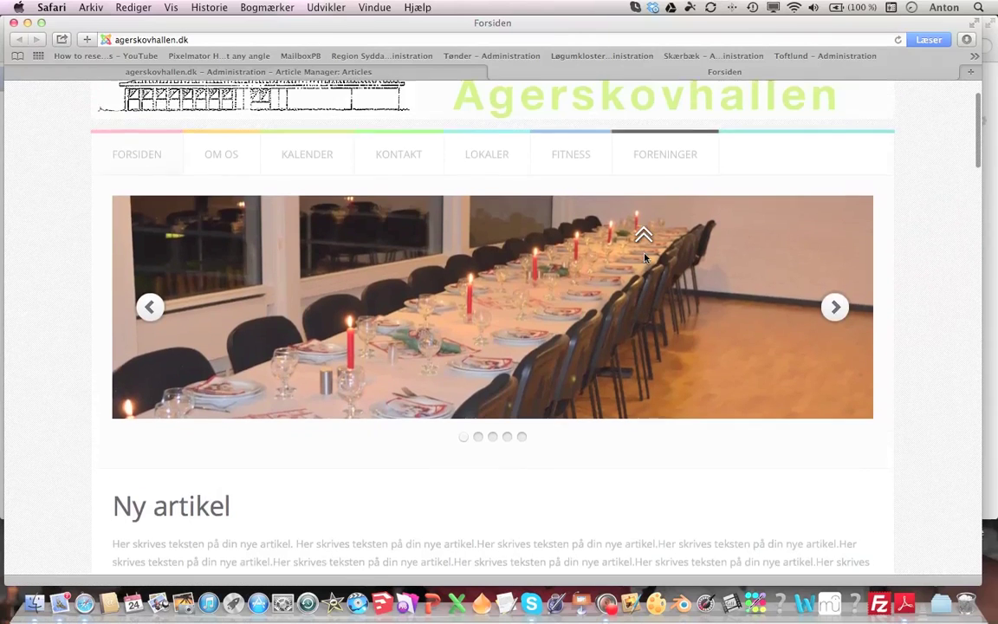